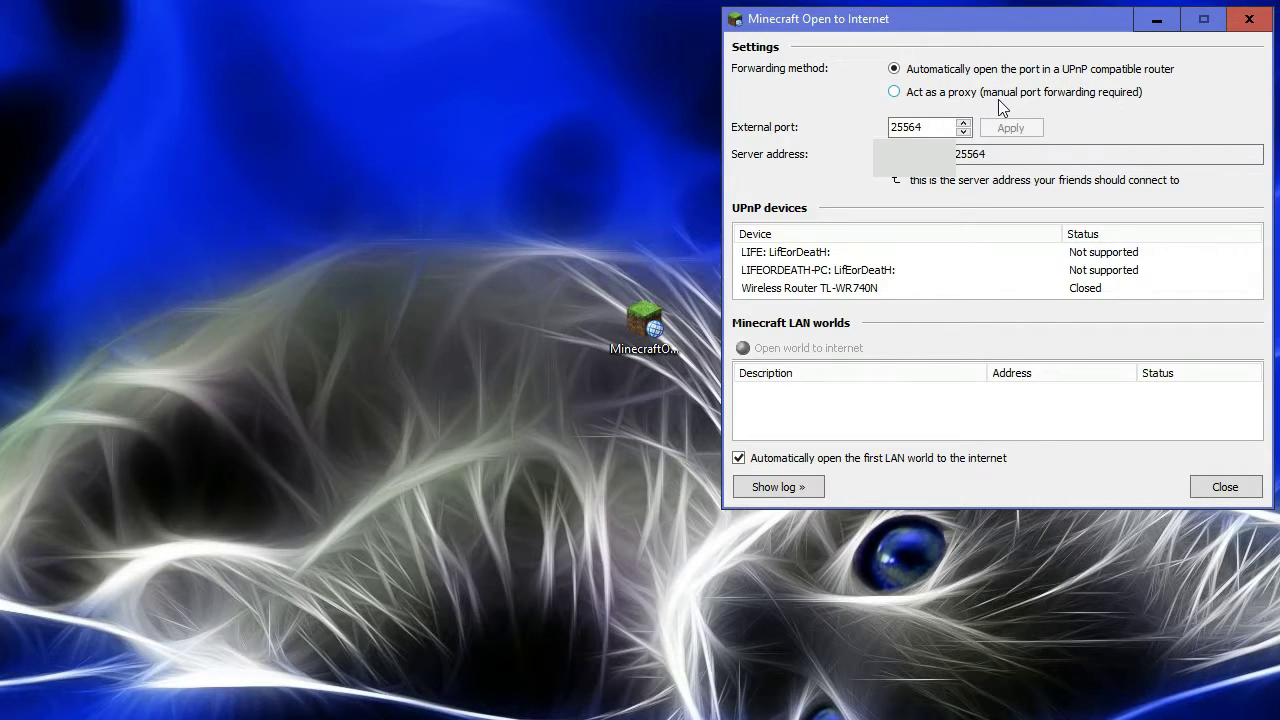
# - Examine the external port setting and the server address that friends connect to
pyautogui.moveTo(925, 127); pyautogui.dragTo(888, 127)
pyautogui.click(924, 127)
pyautogui.click(958, 154)
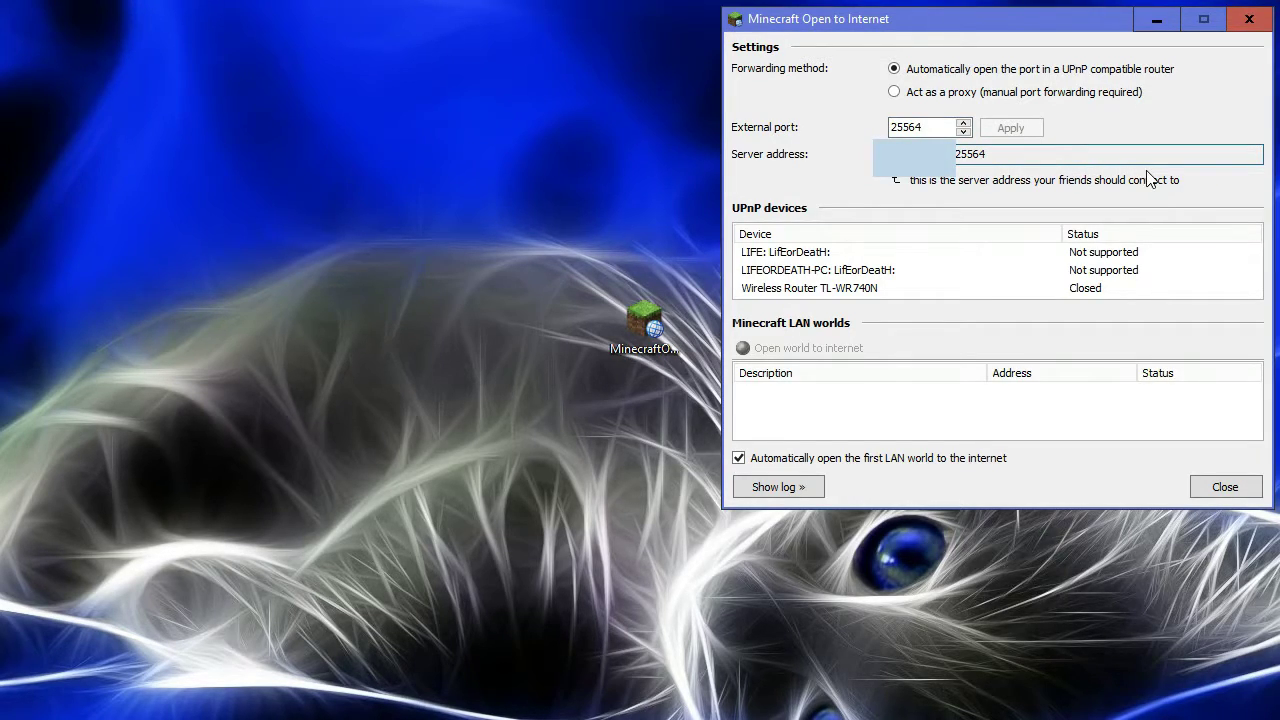
pyautogui.doubleClick(1024, 150)
pyautogui.click(917, 302)
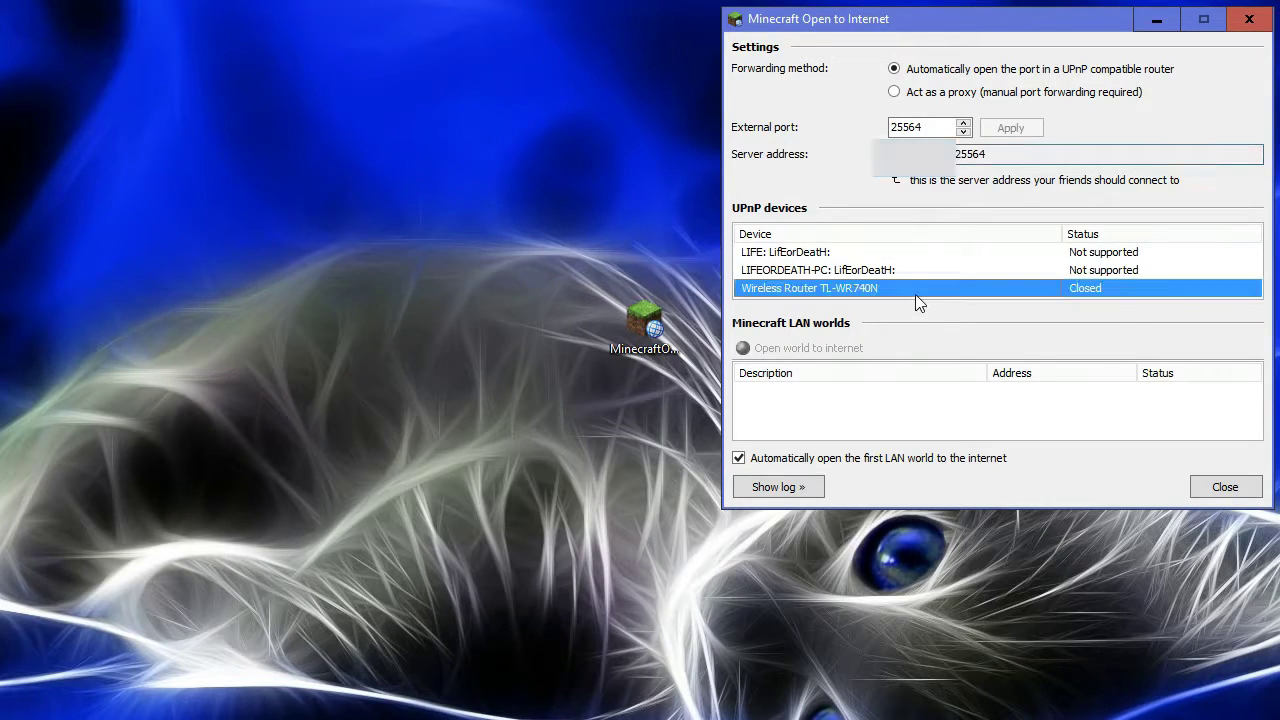
pyautogui.doubleClick(919, 127)
pyautogui.moveTo(919, 127); pyautogui.dragTo(877, 134)
# - Check the status of each listed UPnP device
pyautogui.click(1102, 289)
pyautogui.click(1099, 272)
pyautogui.click(1091, 256)
pyautogui.click(1094, 268)
pyautogui.click(1094, 253)
pyautogui.click(1097, 272)
pyautogui.click(1099, 256)
pyautogui.click(1099, 269)
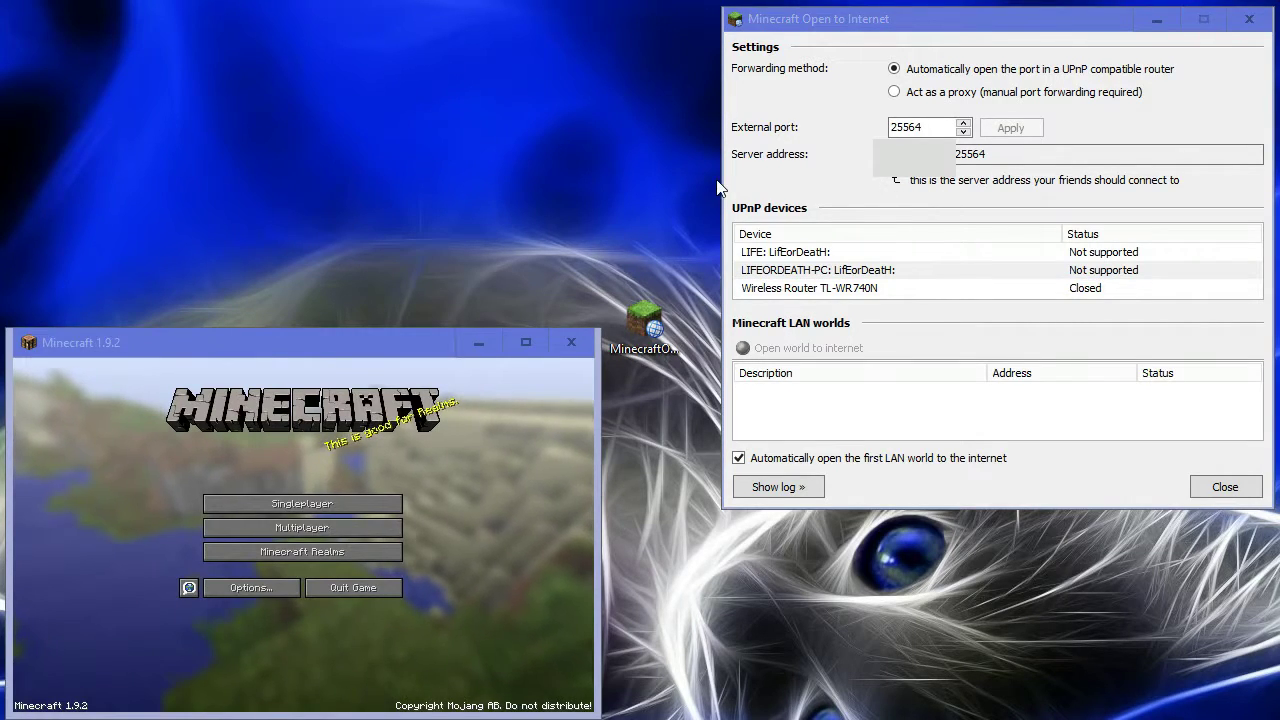
# - Switch to Minecraft and load the singleplayer world YT
pyautogui.click(401, 421)
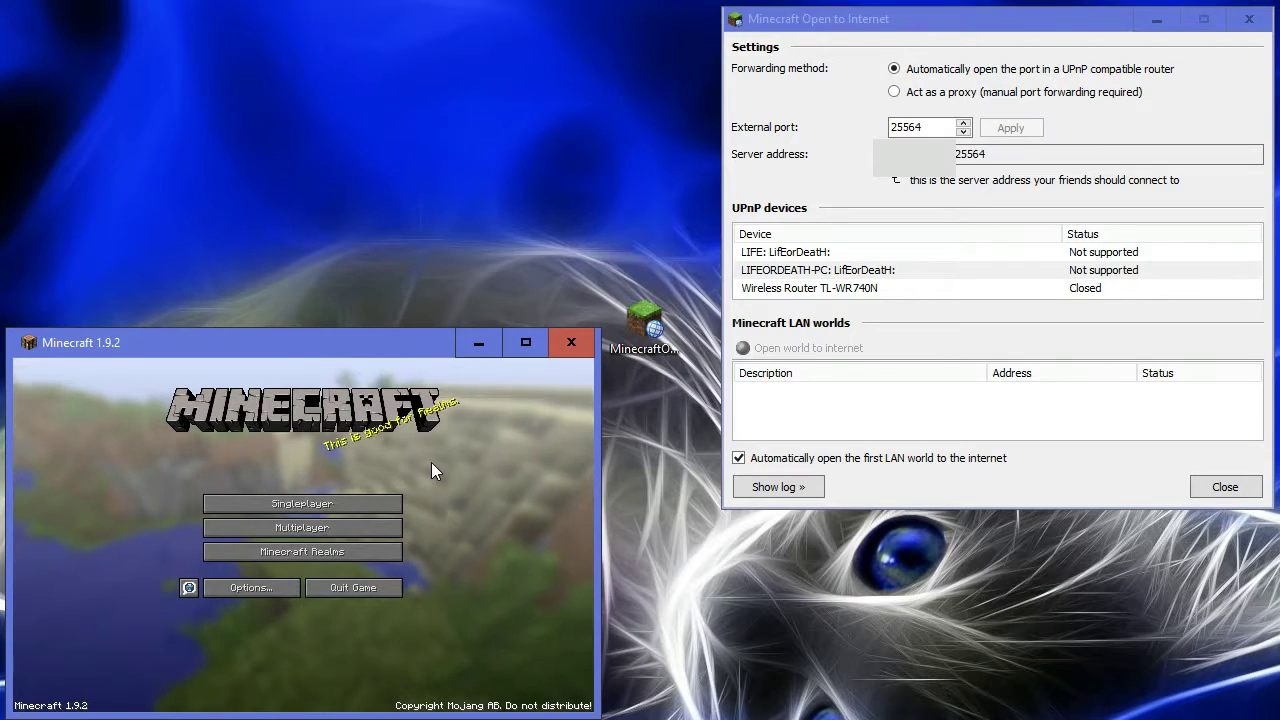
pyautogui.click(326, 508)
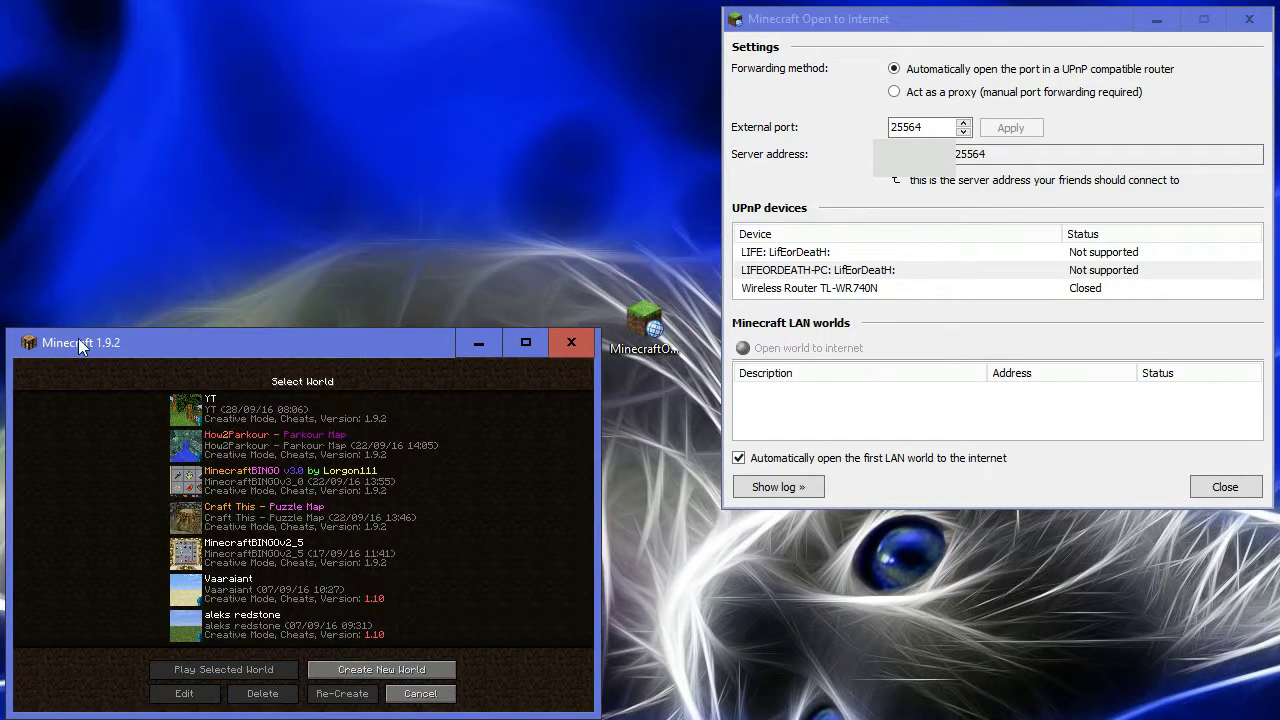
pyautogui.click(210, 398)
pyautogui.click(224, 672)
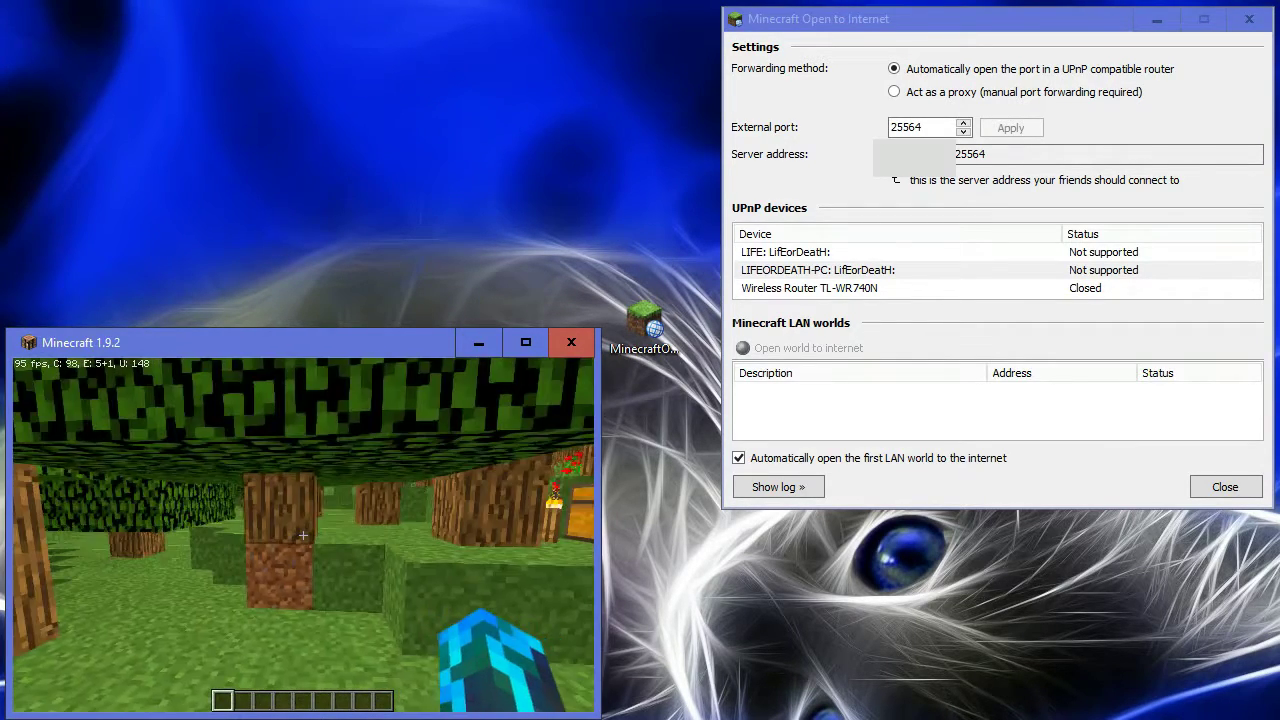
# - Open the YT world to LAN with game mode Survival and cheats off
pyautogui.press('Escape')
pyautogui.click(376, 533)
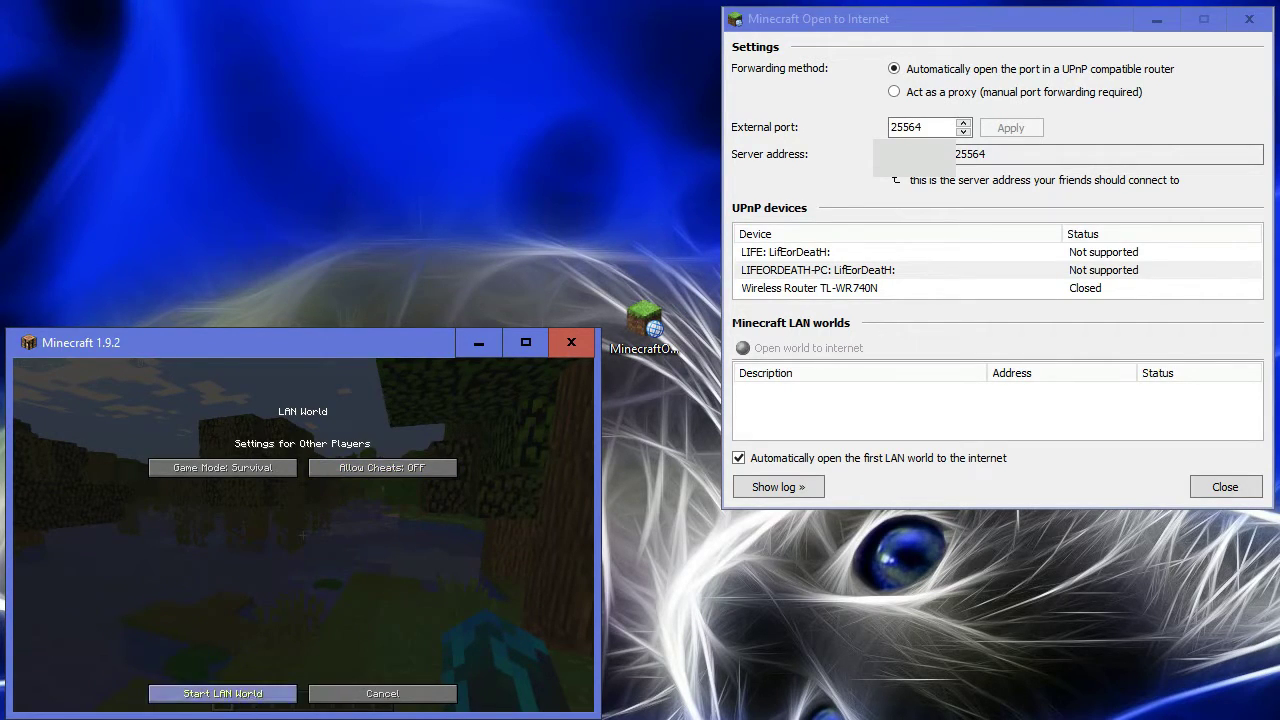
pyautogui.click(222, 693)
# - Compare the world's entry in the Minecraft LAN worlds list with the hosting port shown in the game chat
pyautogui.press('e')
pyautogui.click(950, 390)
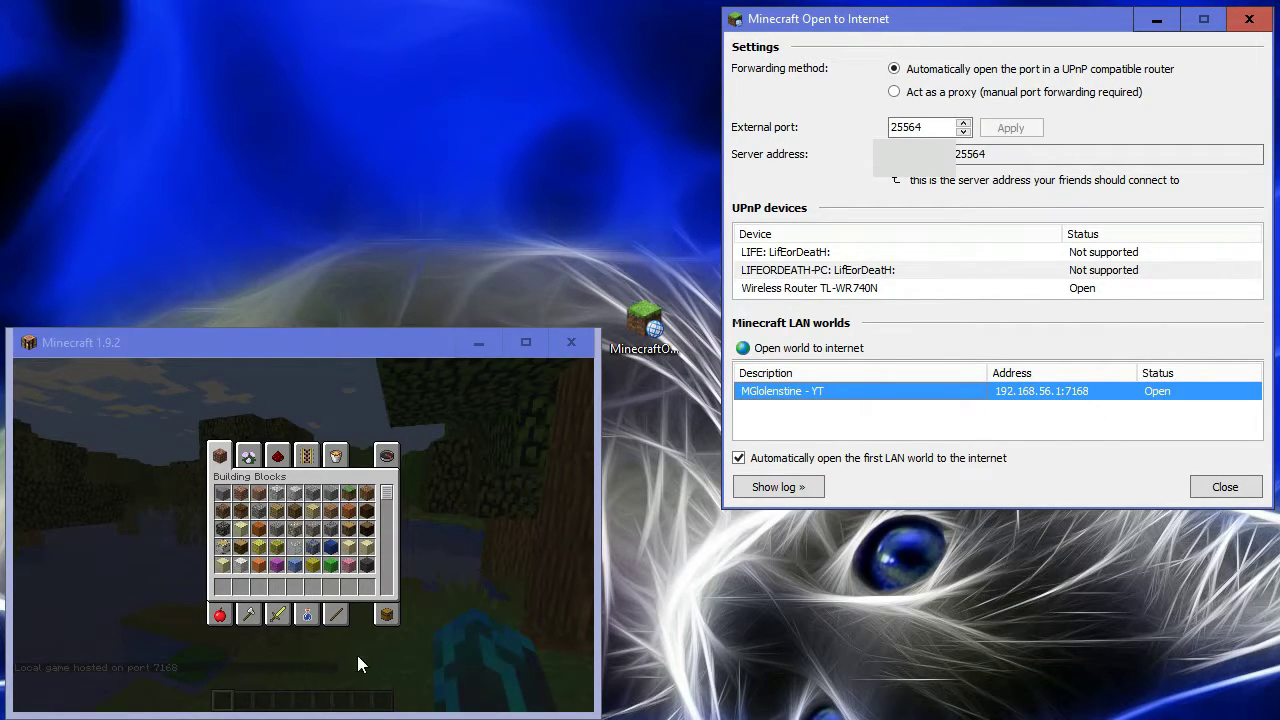
pyautogui.click(169, 668)
pyautogui.press('Escape')
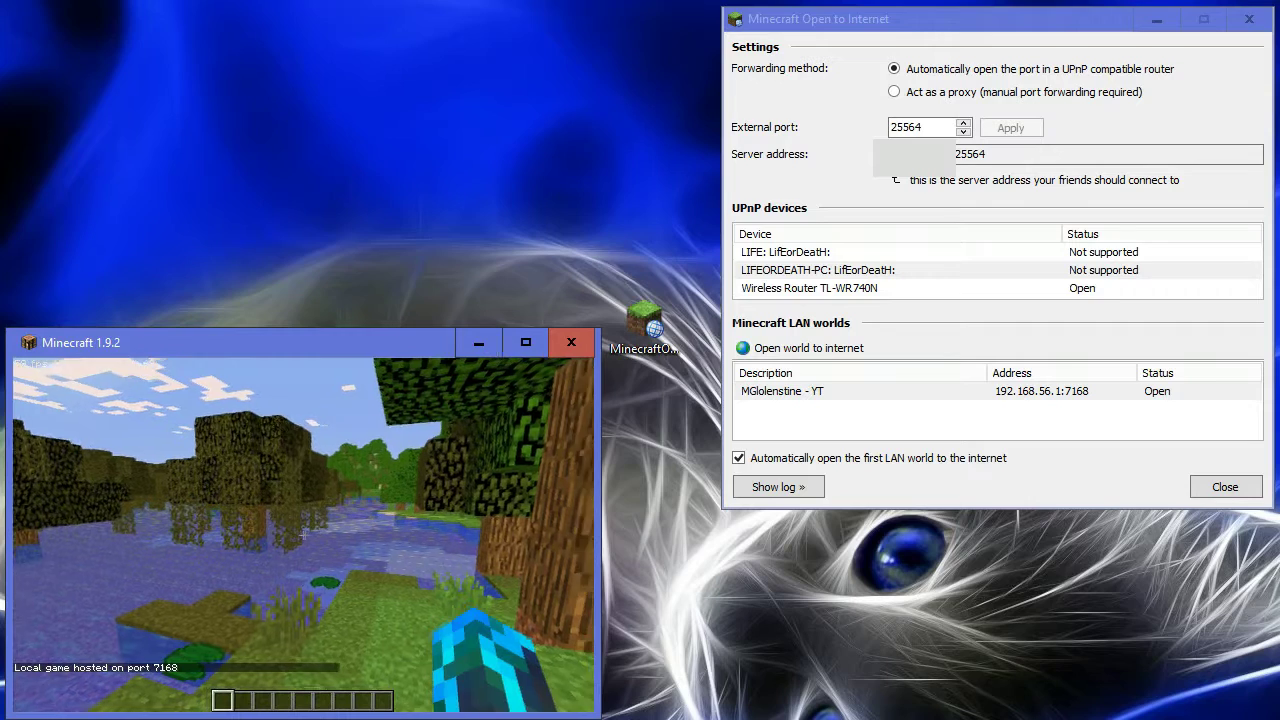
pyautogui.press('t')
pyautogui.press('Escape')
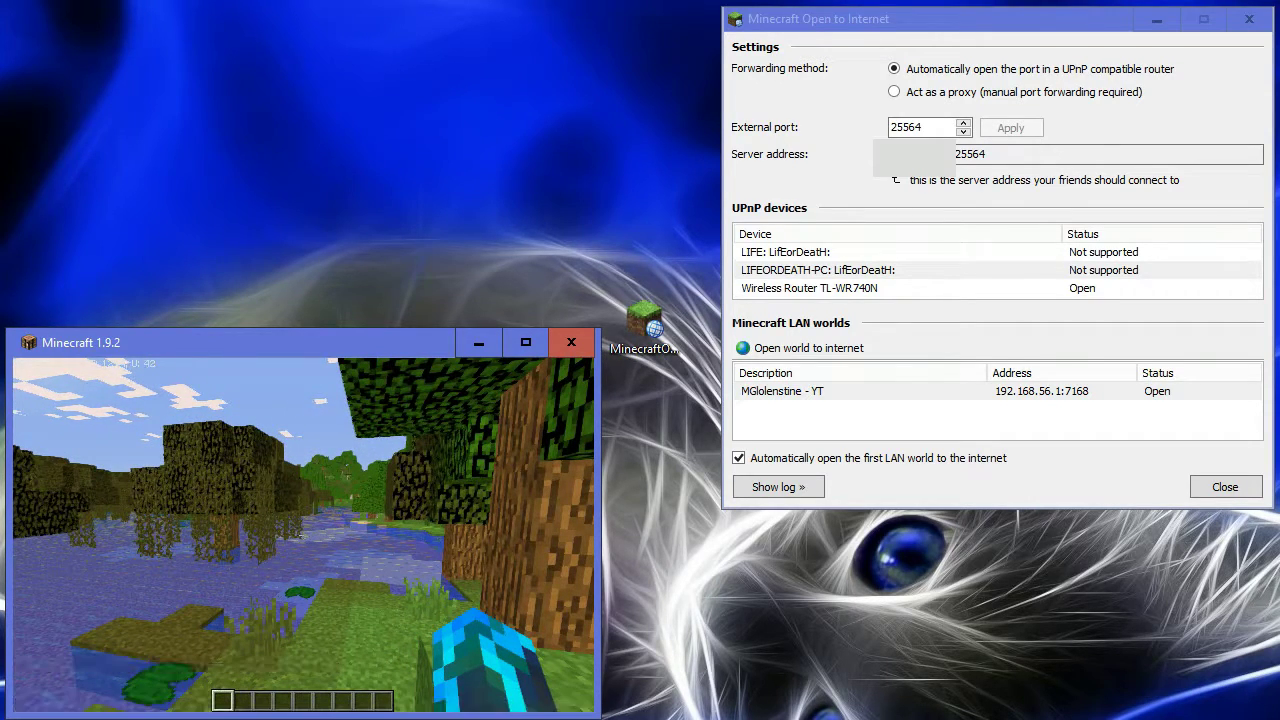
# - Release the pointer from the game and check the server address to share and the wireless router's UPnP status
pyautogui.press('e')
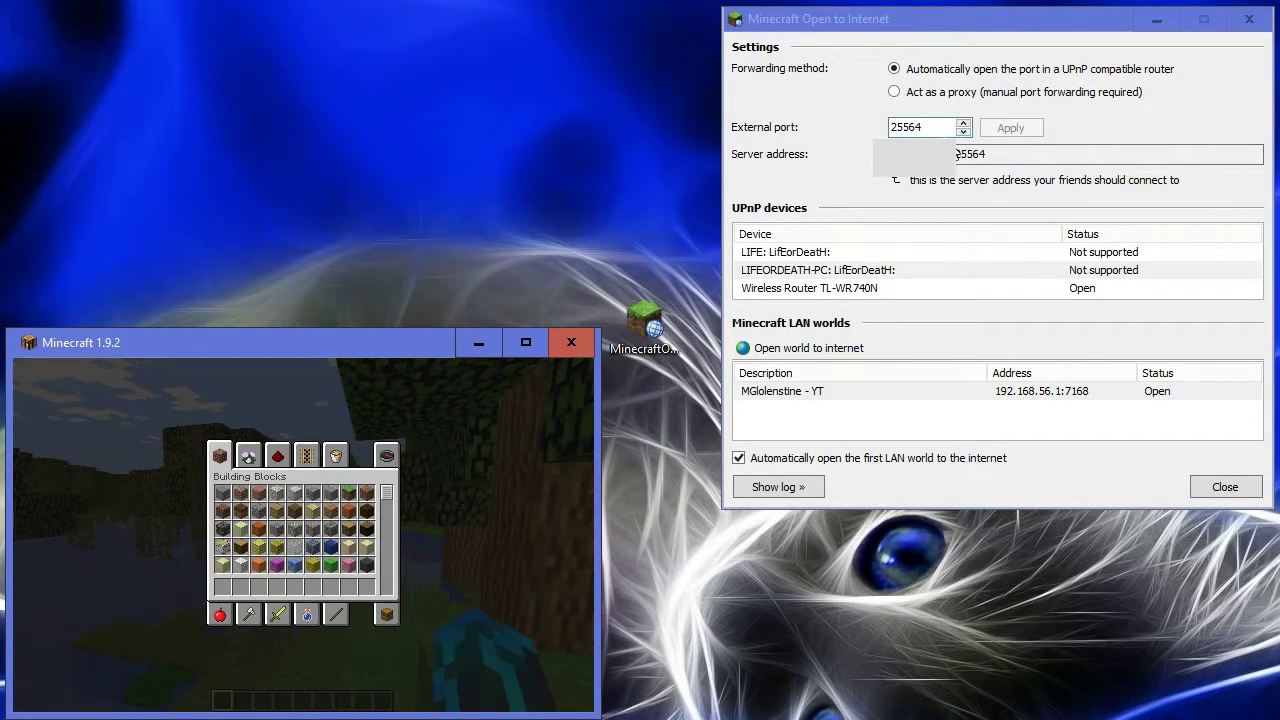
pyautogui.doubleClick(1003, 153)
pyautogui.click(992, 157)
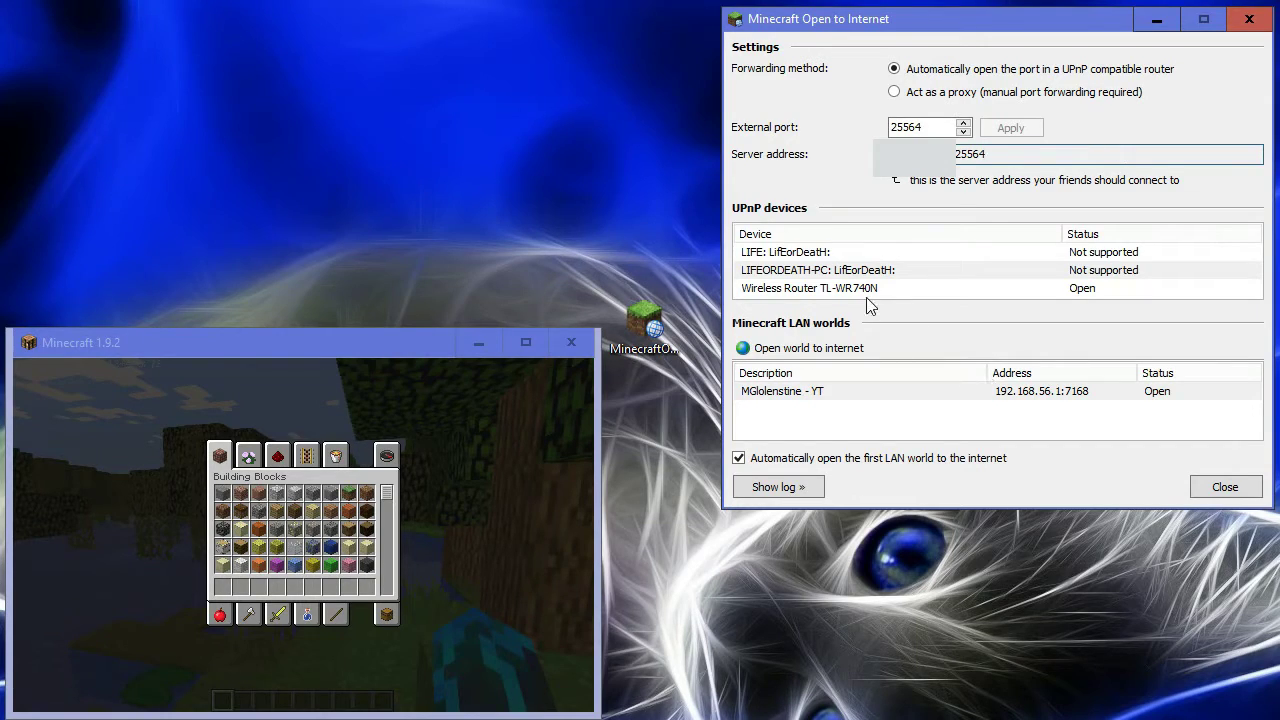
pyautogui.click(1060, 292)
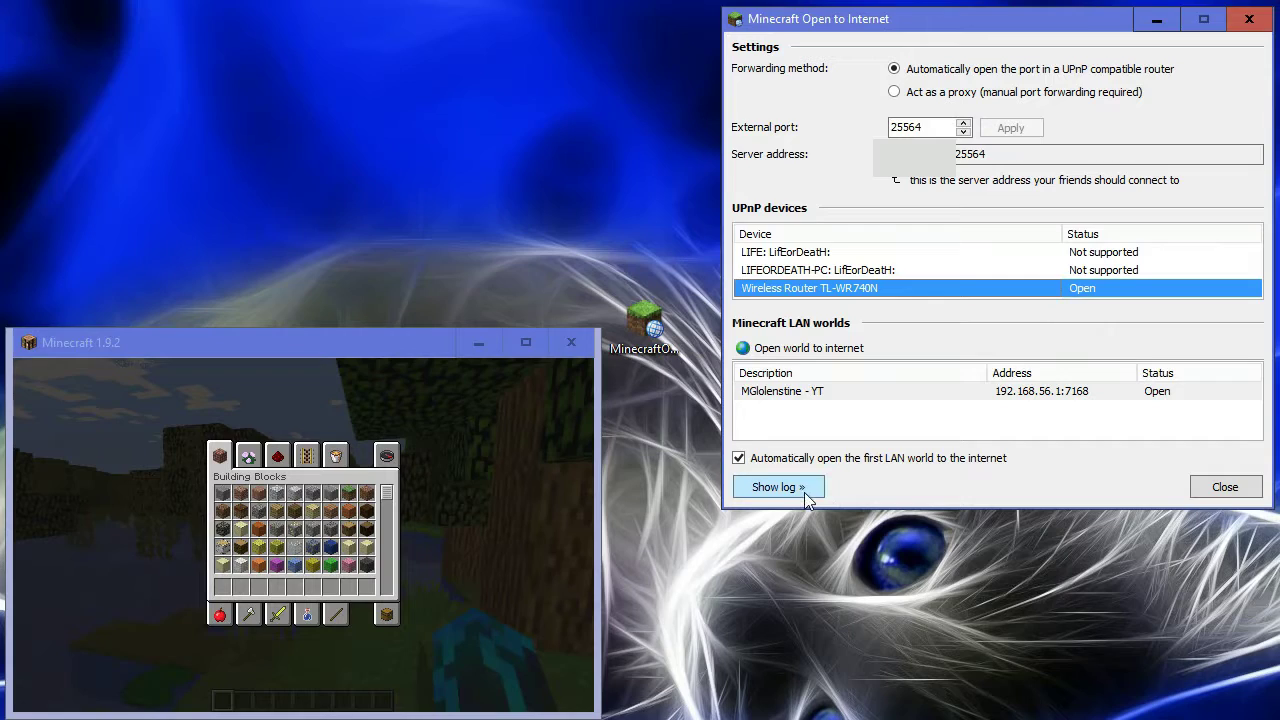
# - View the connection log, hide it again, and check the statuses of the LAN world and the UPnP devices
pyautogui.click(769, 487)
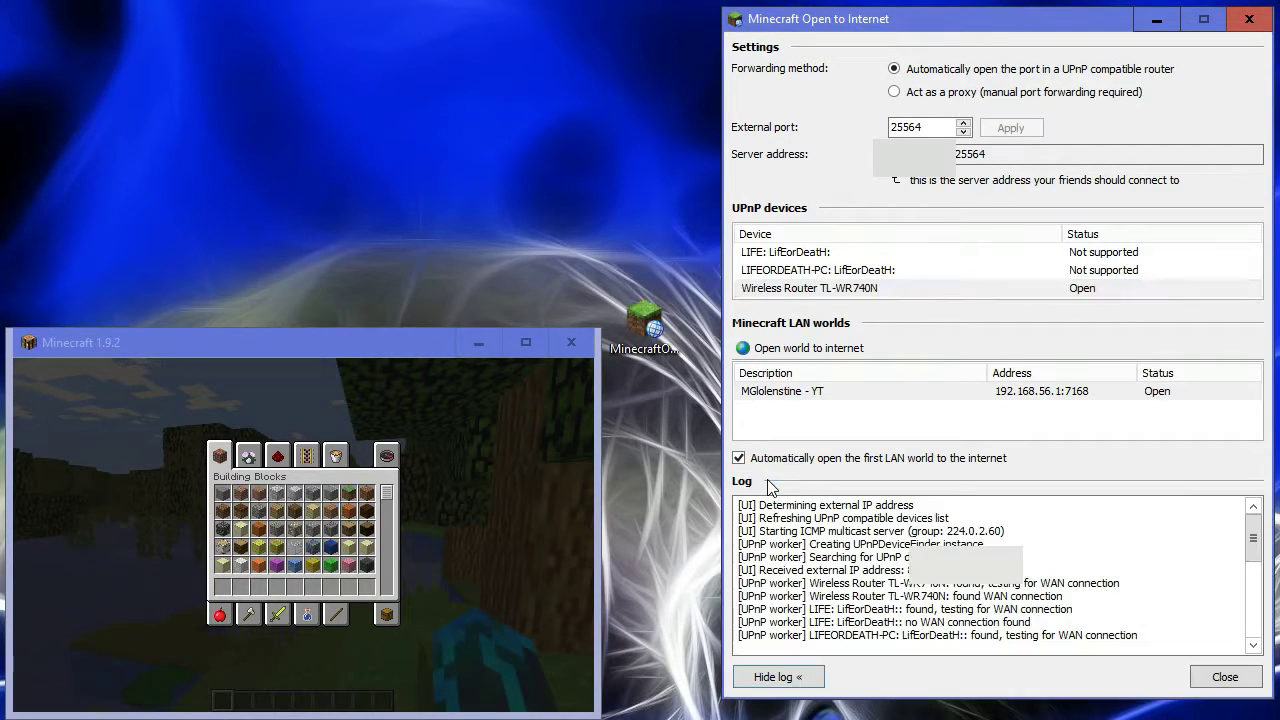
pyautogui.click(780, 680)
pyautogui.click(1090, 397)
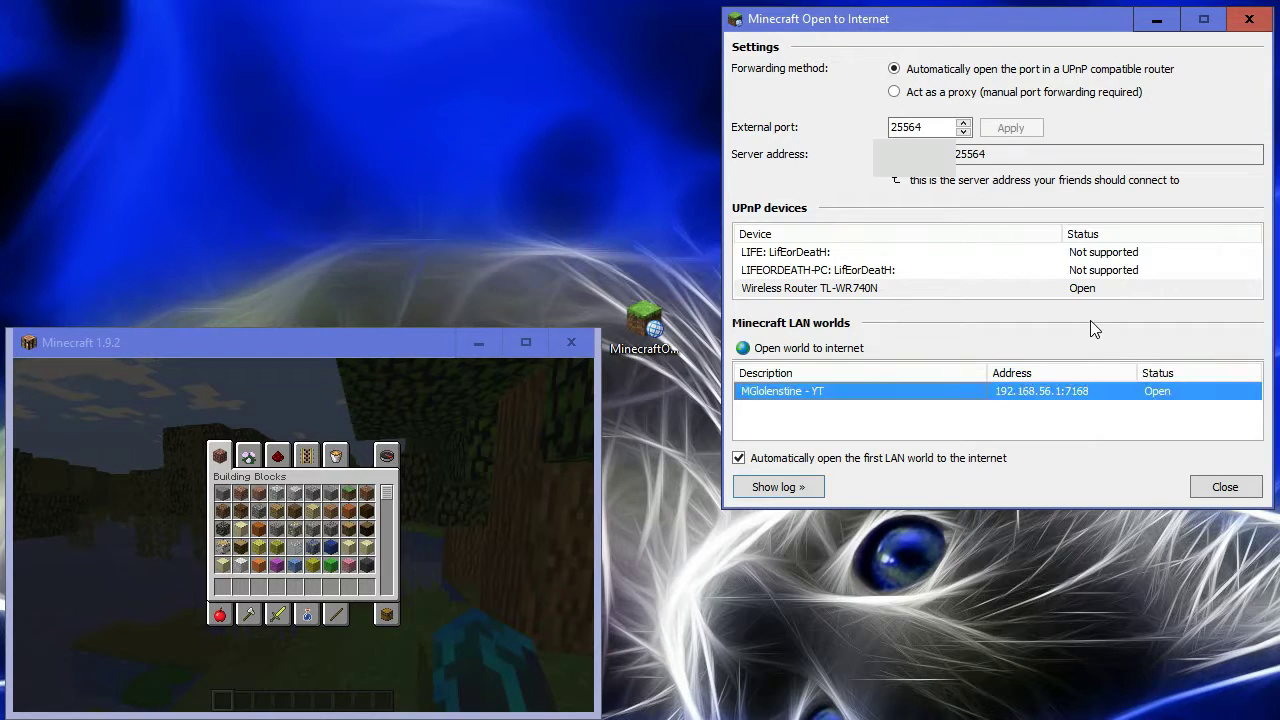
pyautogui.click(1093, 290)
pyautogui.click(1097, 269)
pyautogui.click(1098, 256)
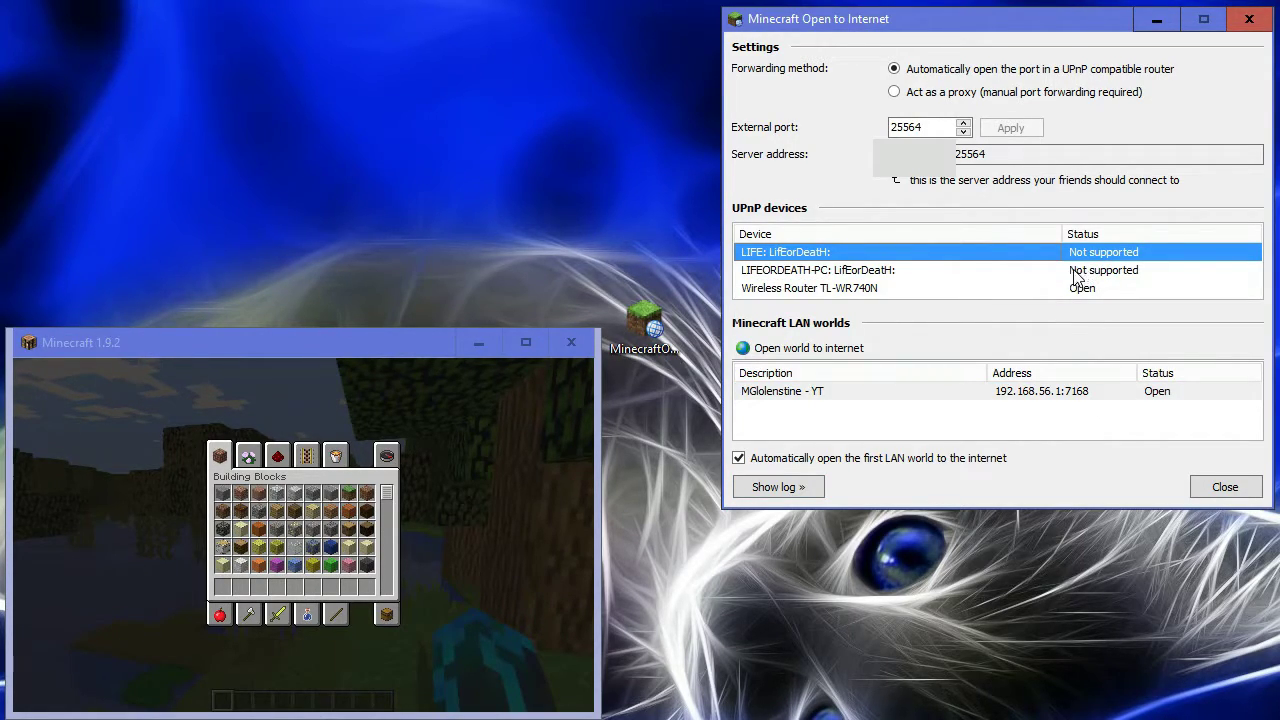
# - Return to the Minecraft world, close the inventory, and cycle through the camera perspectives back to first person
pyautogui.click(1230, 2)
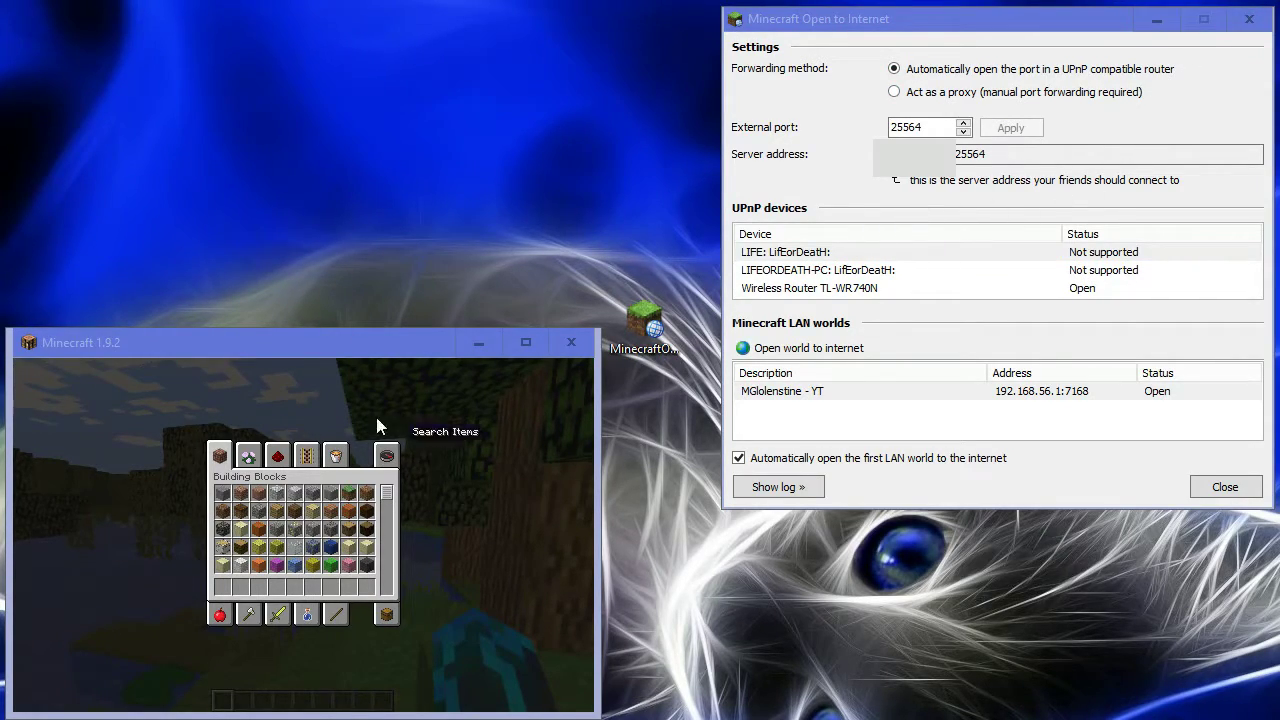
pyautogui.click(382, 454)
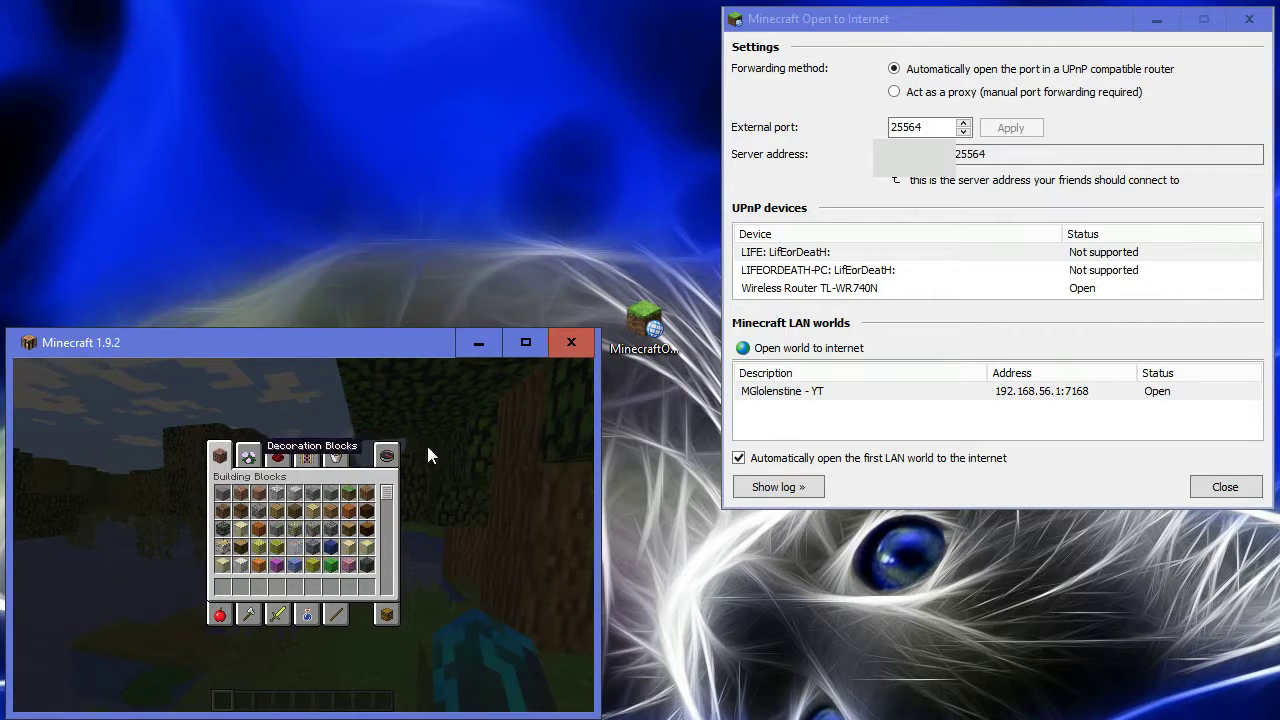
pyautogui.press('Escape')
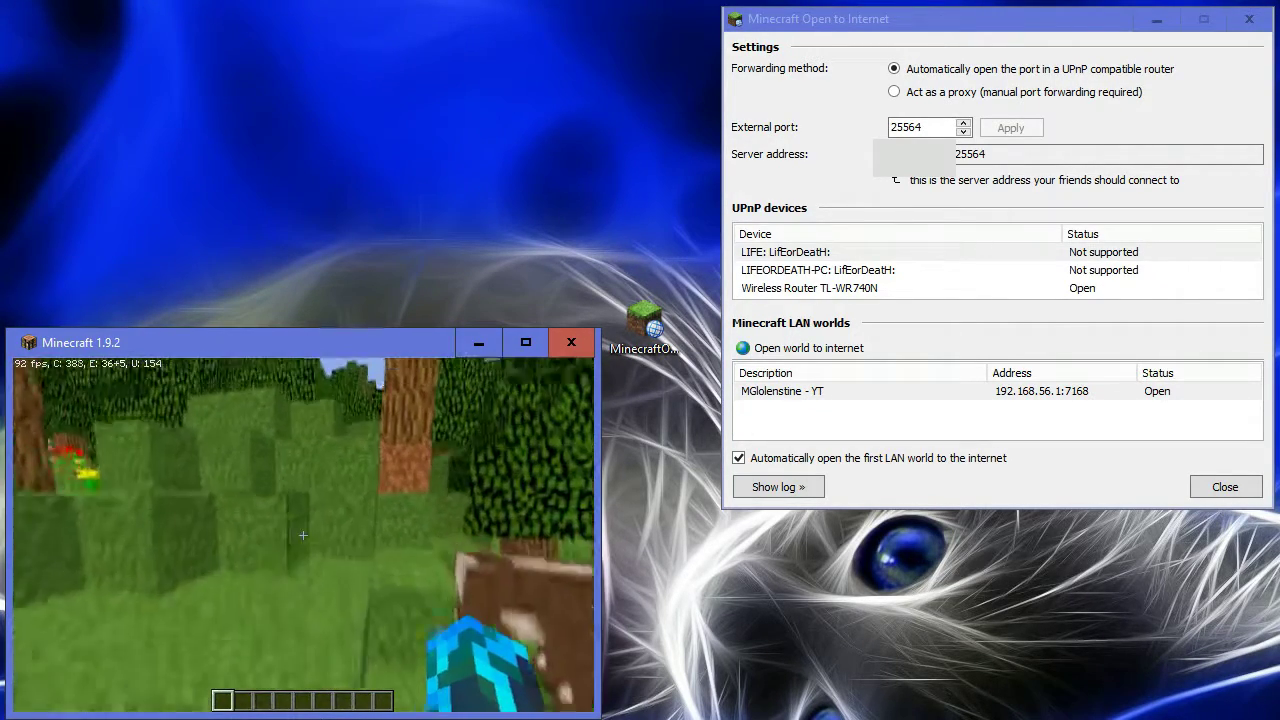
pyautogui.press('F5')
pyautogui.press('F5')
pyautogui.press('F5')
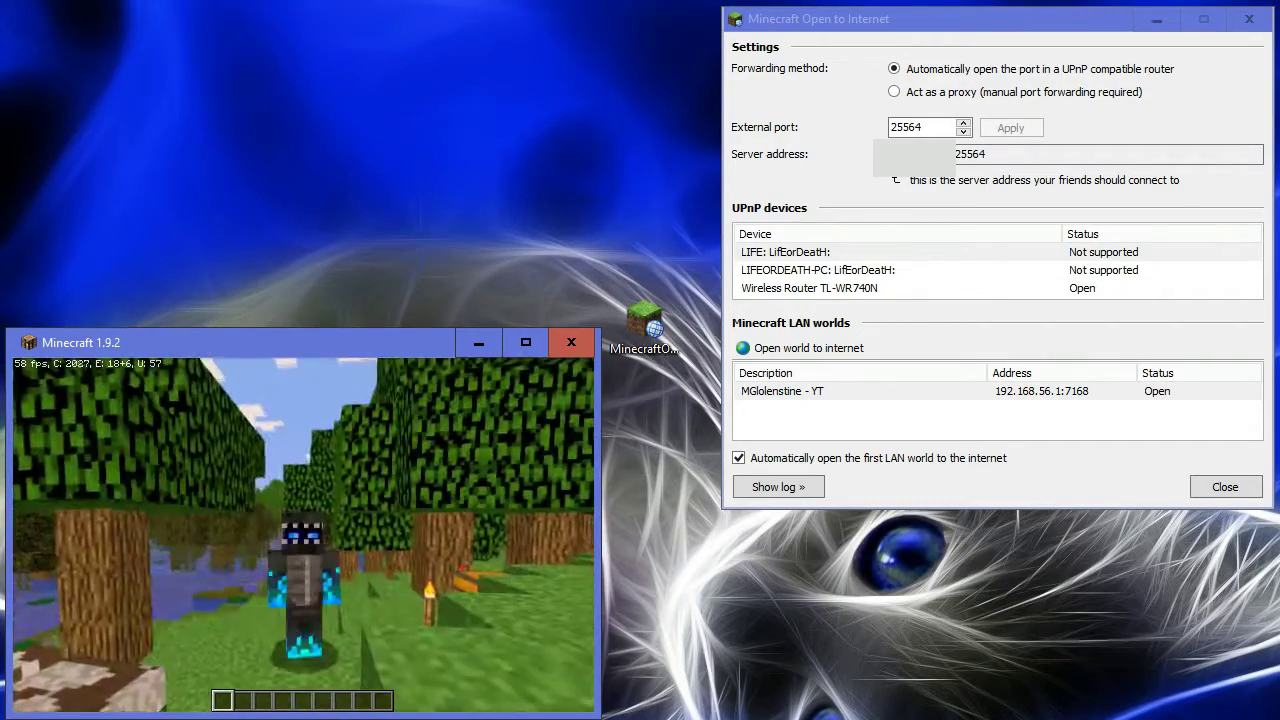
pyautogui.press('e')
pyautogui.press('e')
pyautogui.press('w')
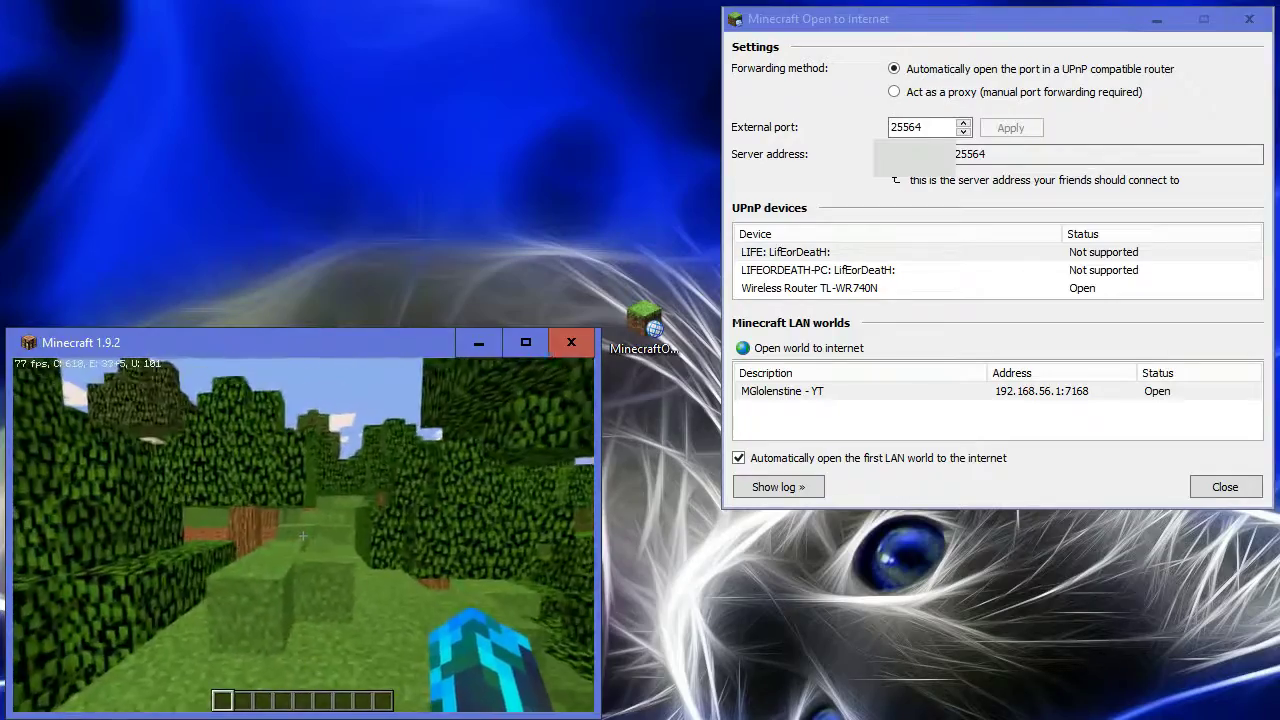
pyautogui.press('w')
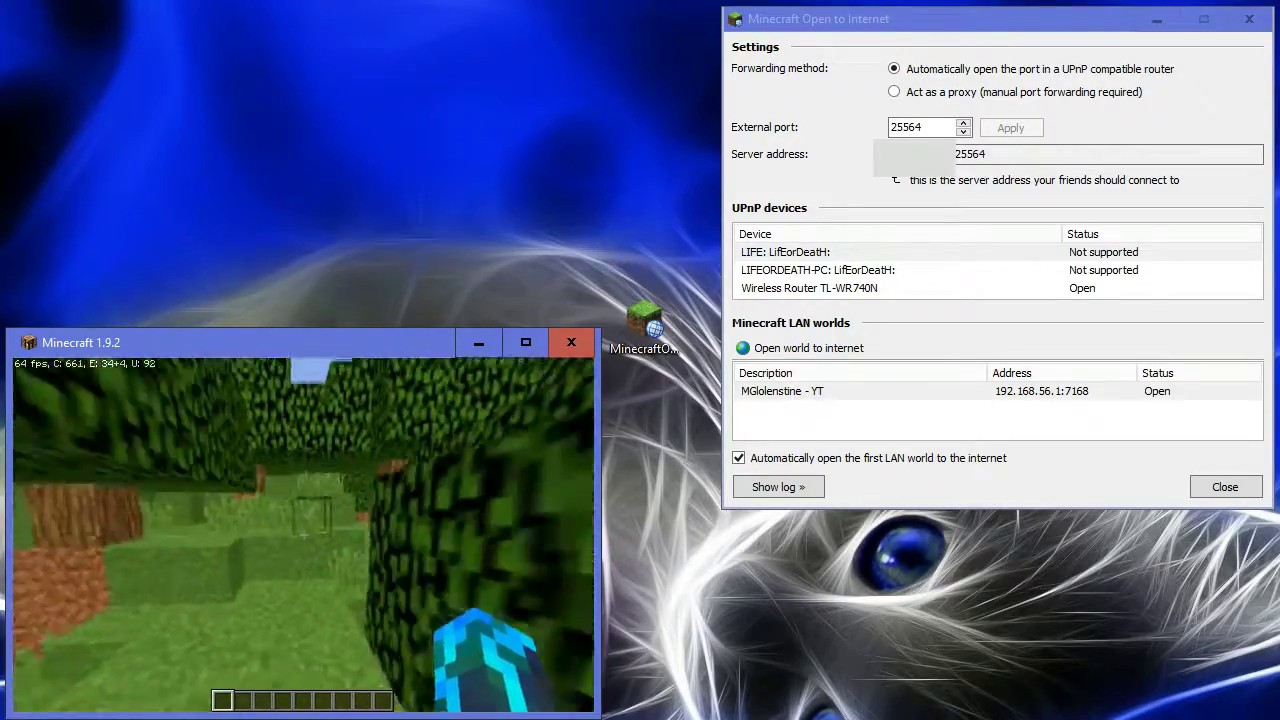
pyautogui.press('w')
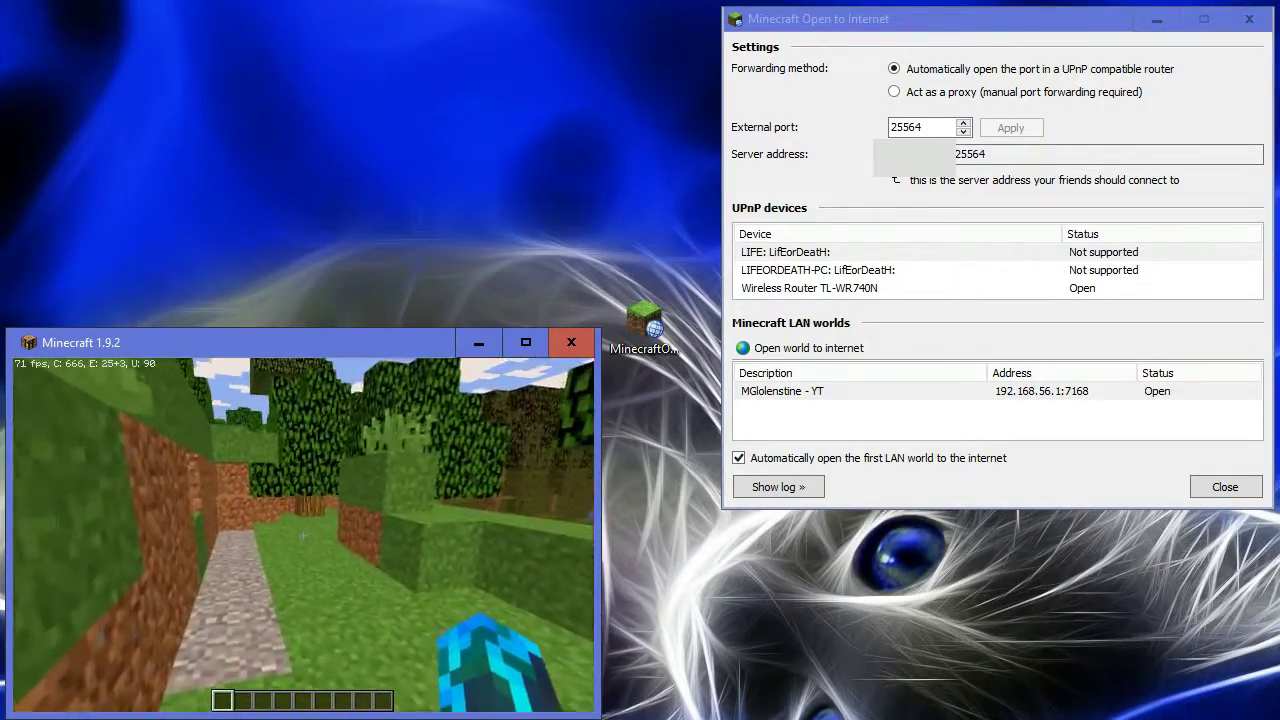
pyautogui.press('w')
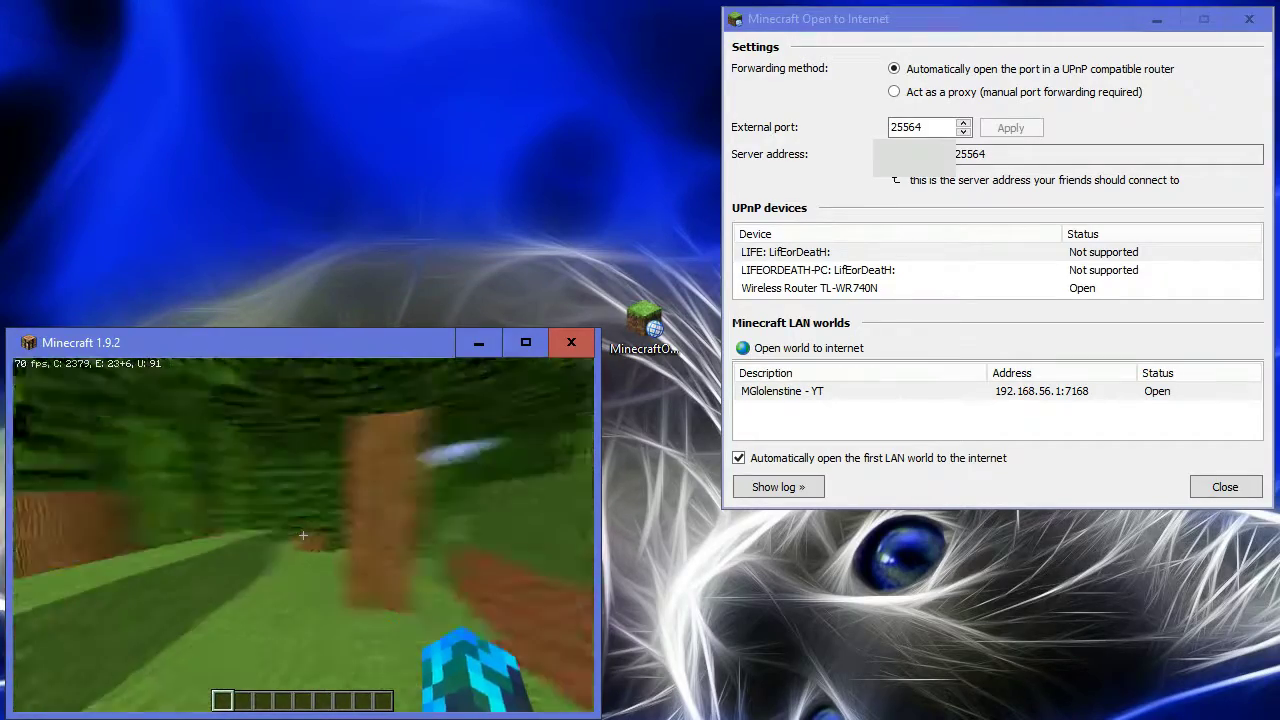
pyautogui.press('w')
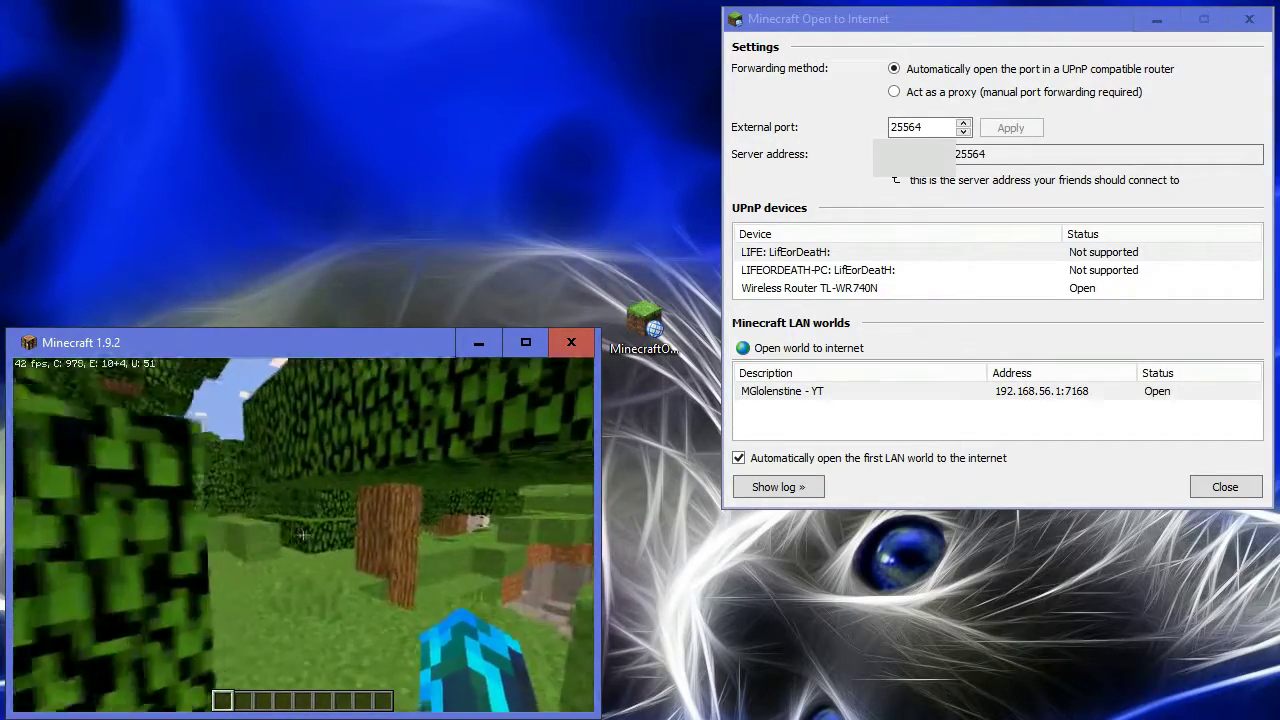
pyautogui.press('w')
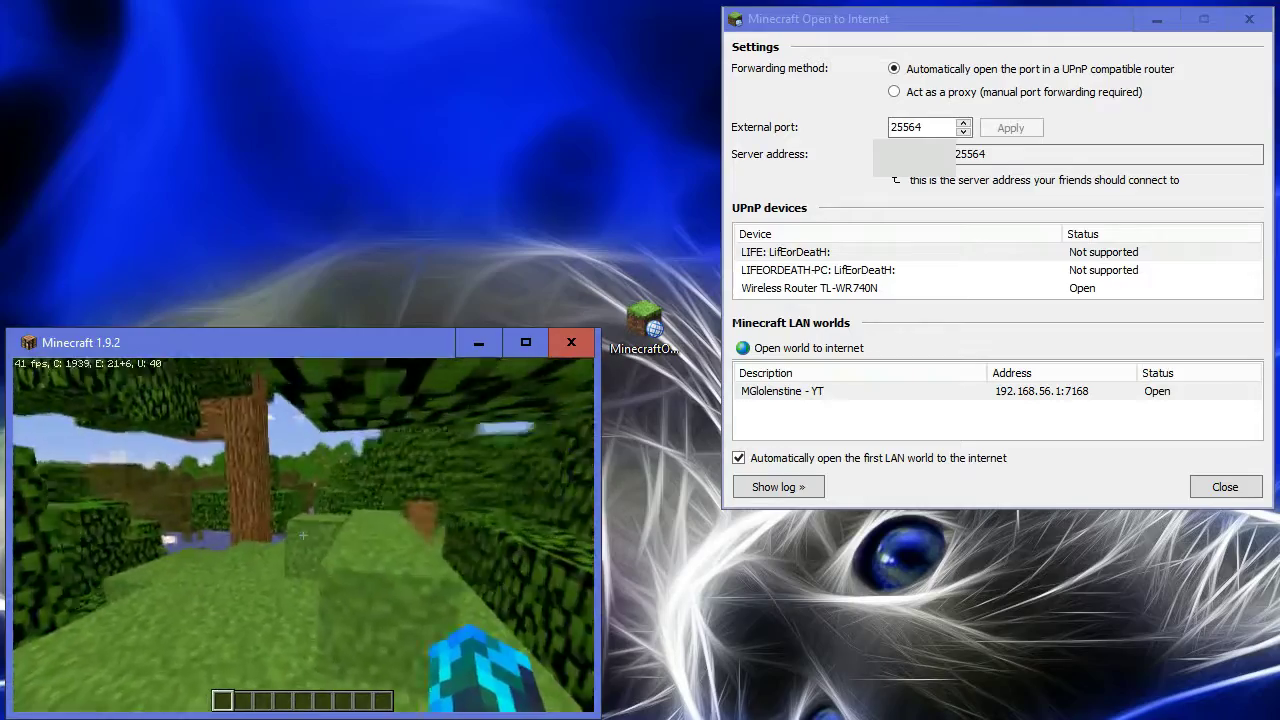
pyautogui.press('w')
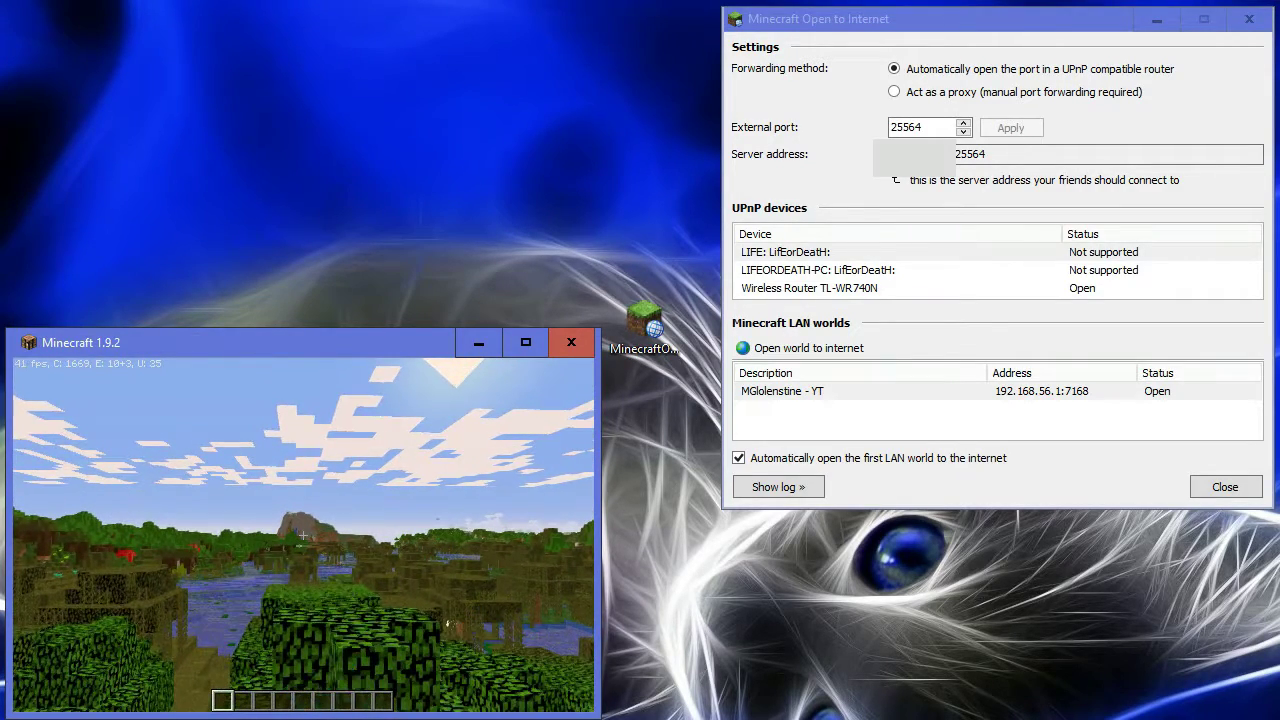
pyautogui.click(303, 535)
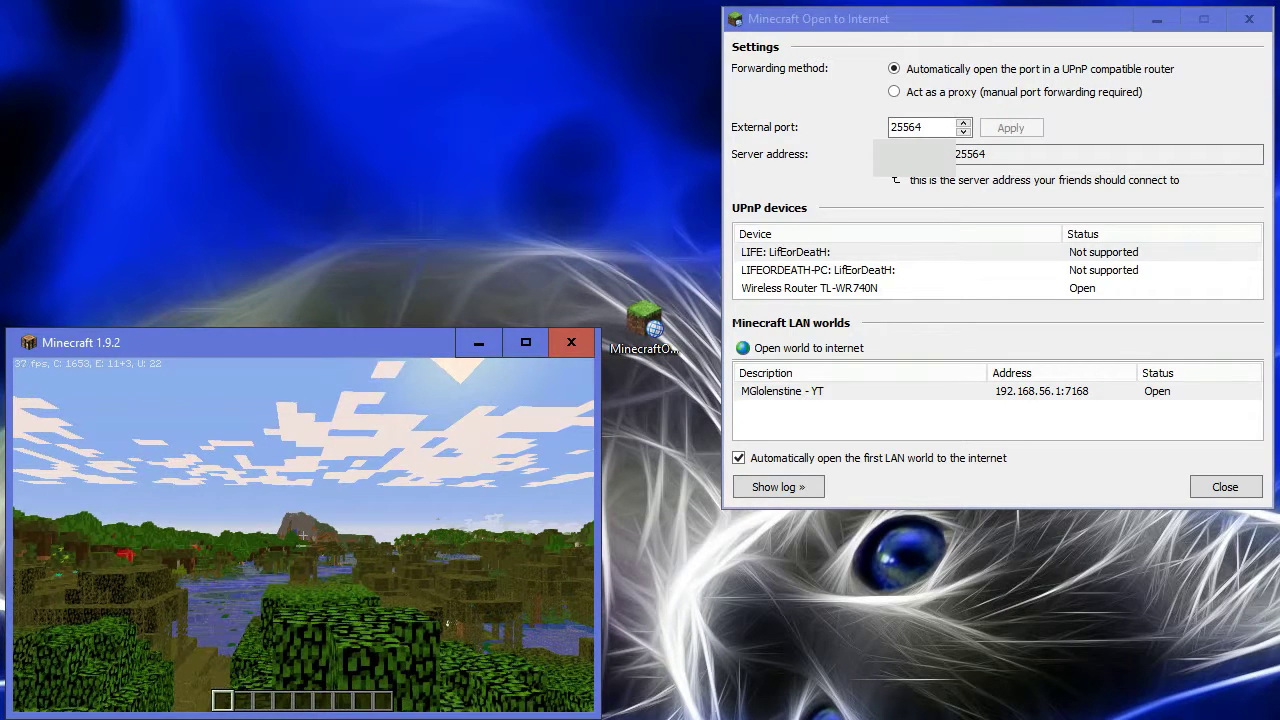